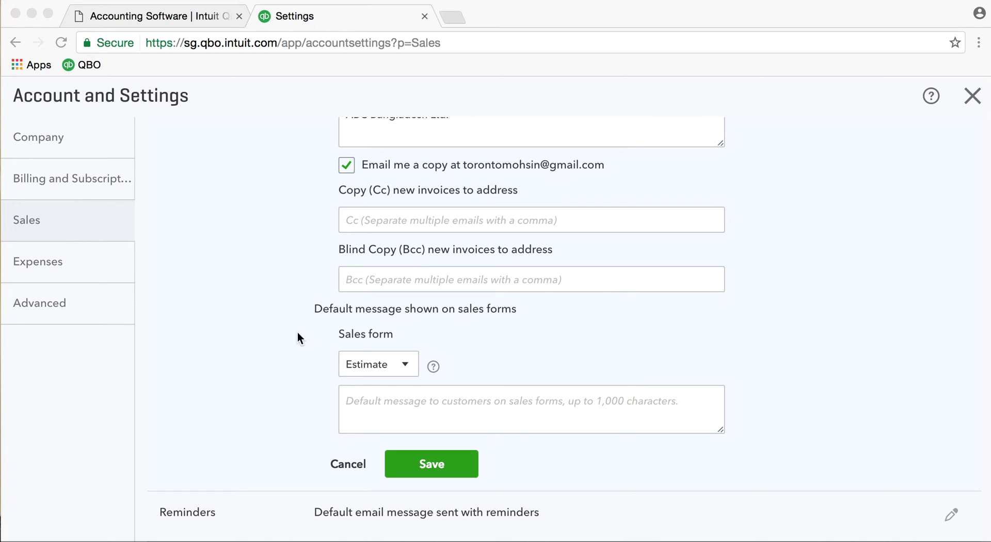
Step: Save the sales form email options to close the Messages editor
{"action": "left_click", "coordinate": [441, 463]}
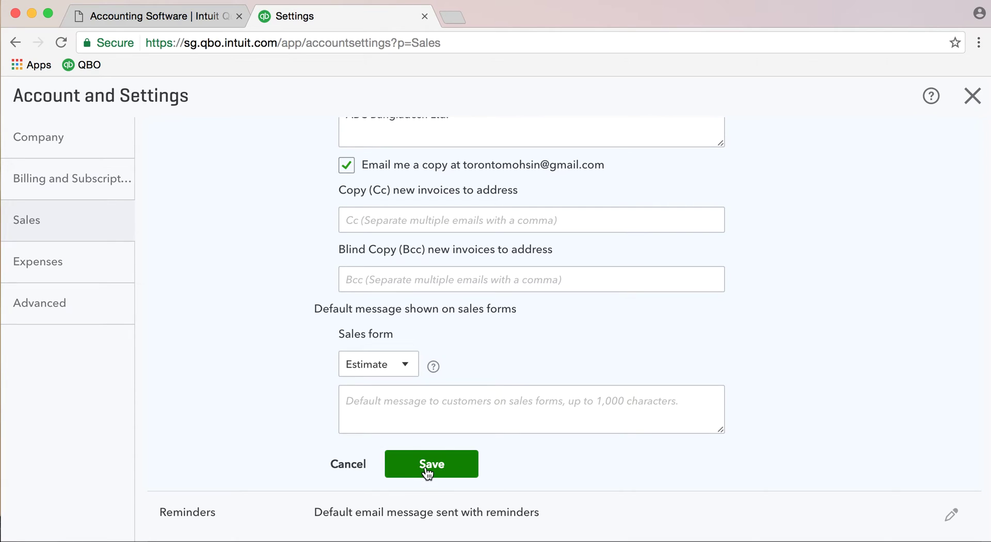
{"action": "left_click", "coordinate": [434, 471]}
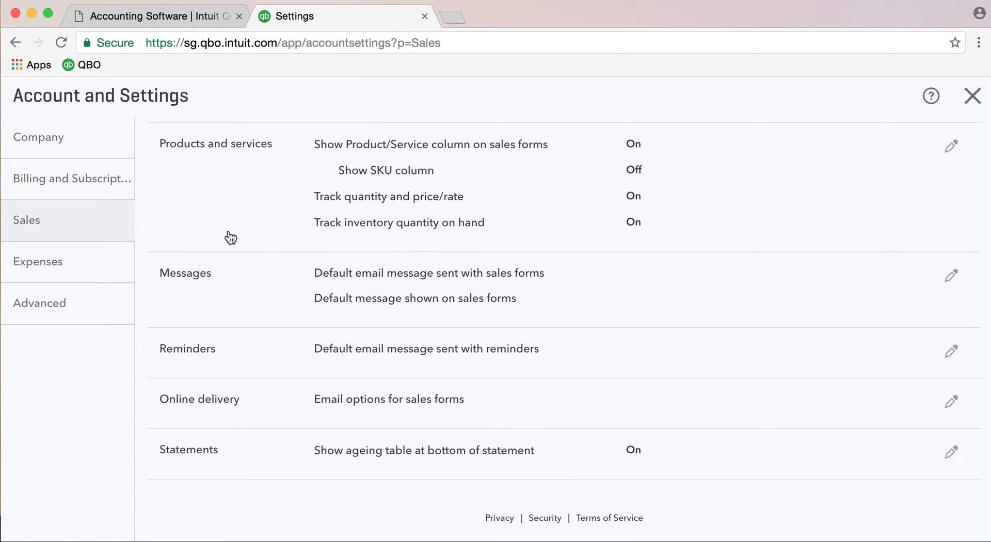
Step: Switch to the Expenses page in the Account and Settings sidebar
{"action": "left_click", "coordinate": [41, 269]}
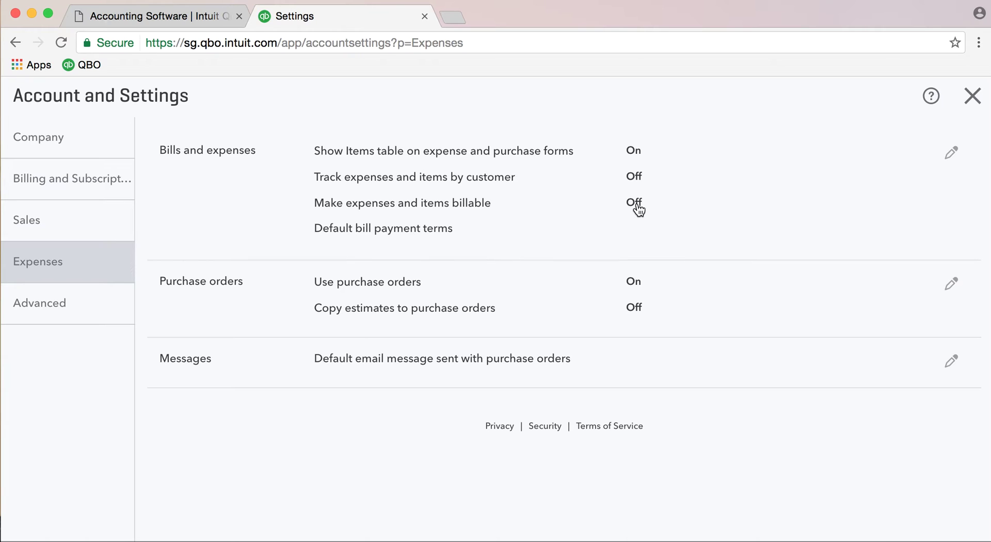
Step: In Bills and expenses, tick 'Track expenses and items by customer' and 'Make expenses and items billable'
{"action": "left_click", "coordinate": [952, 156]}
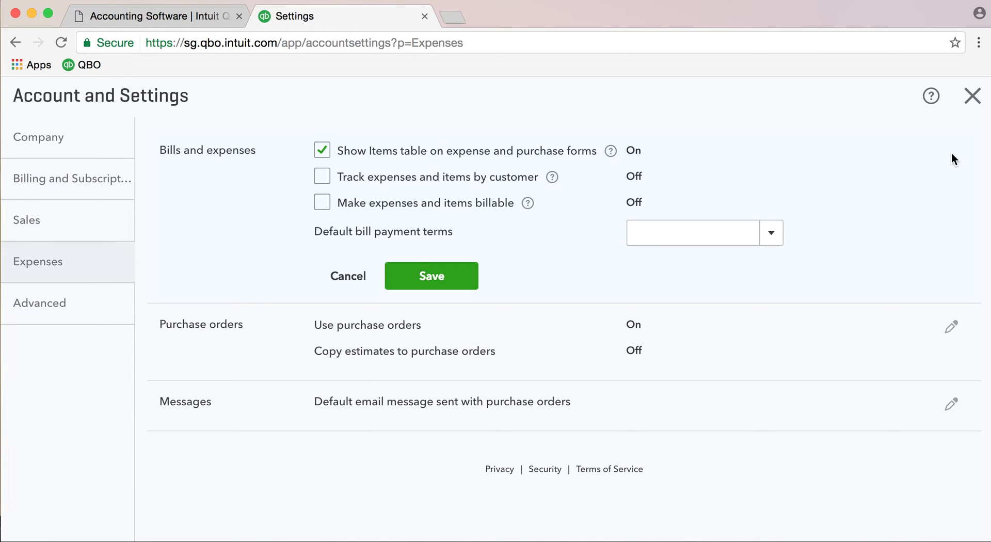
{"action": "left_click", "coordinate": [324, 177]}
{"action": "left_click", "coordinate": [321, 201]}
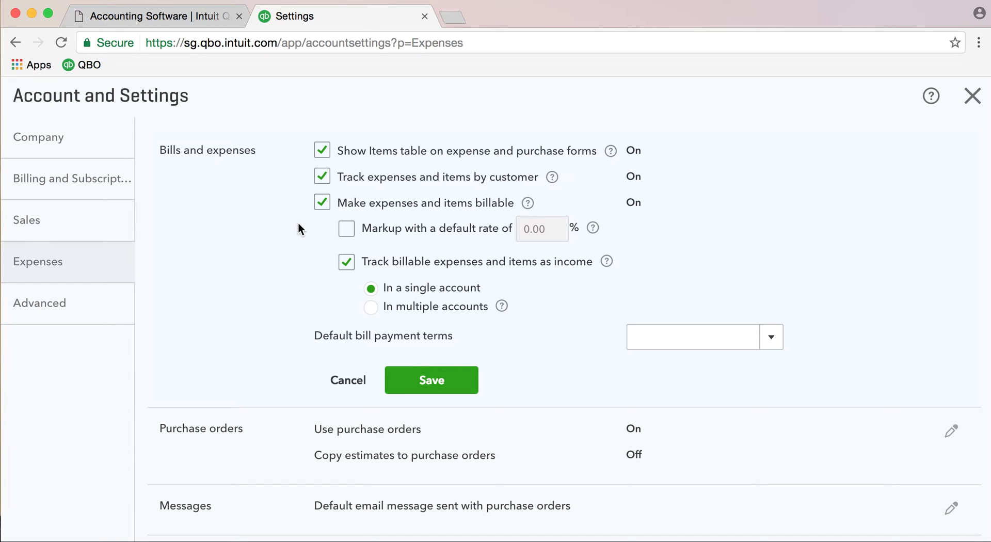
Step: Enable the default markup and replace the 0.00 rate with 30%
{"action": "left_click", "coordinate": [350, 227]}
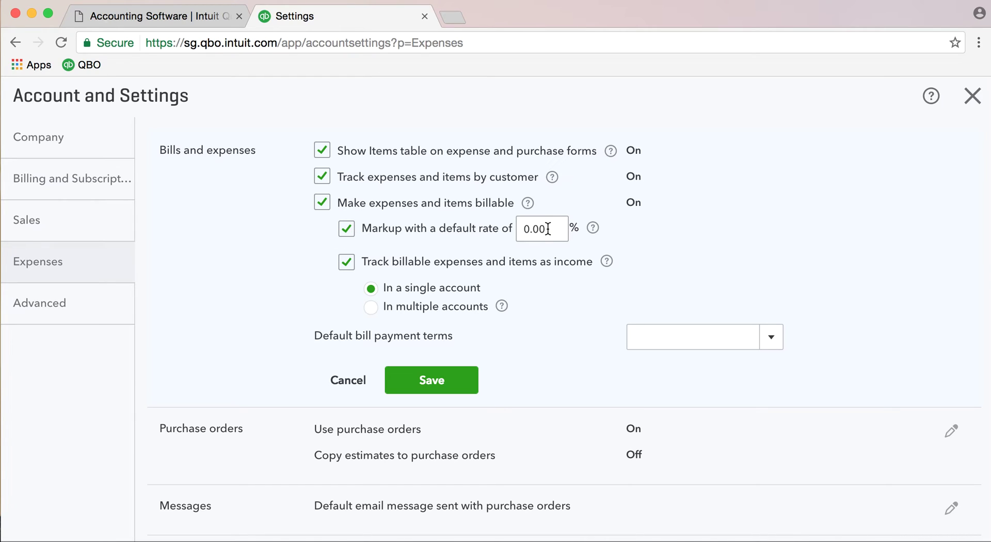
{"action": "left_click_drag", "start_coordinate": [546, 231], "coordinate": [513, 234]}
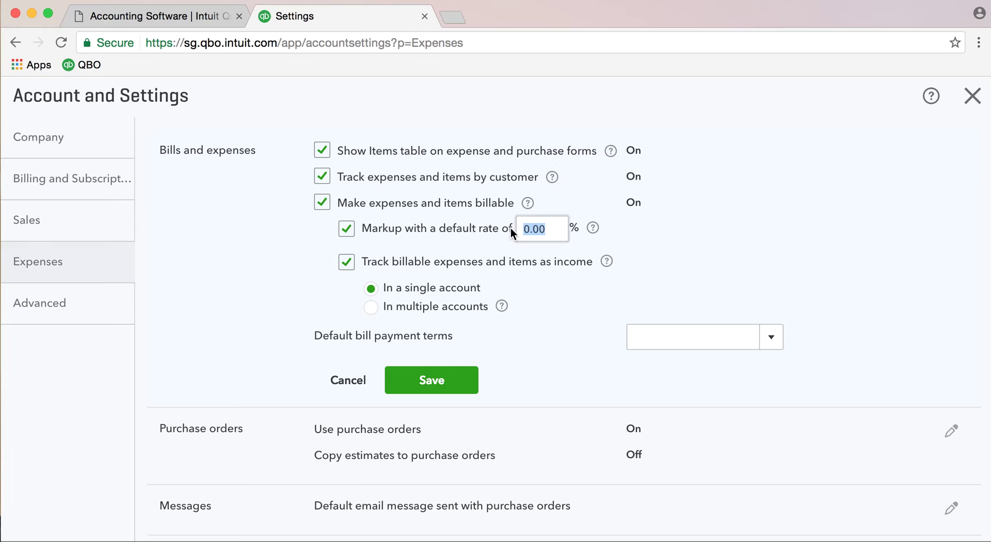
{"action": "type", "text": "5"}
{"action": "type", "text": "0"}
{"action": "key", "text": "BackSpace"}
{"action": "key", "text": "BackSpace"}
{"action": "type", "text": "30"}
{"action": "left_click", "coordinate": [773, 343]}
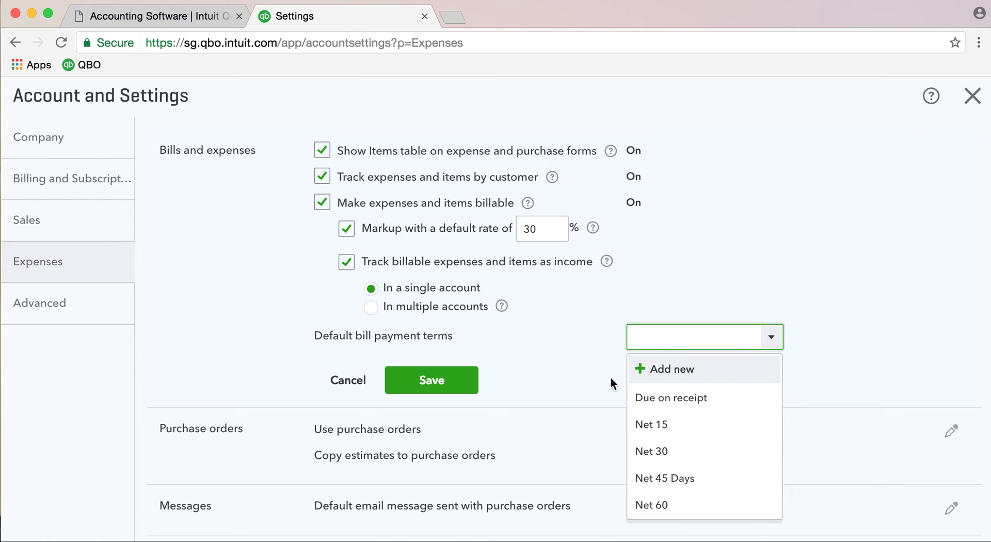
Step: Choose Net 45 Days from the Default bill payment terms list
{"action": "left_click", "coordinate": [663, 453]}
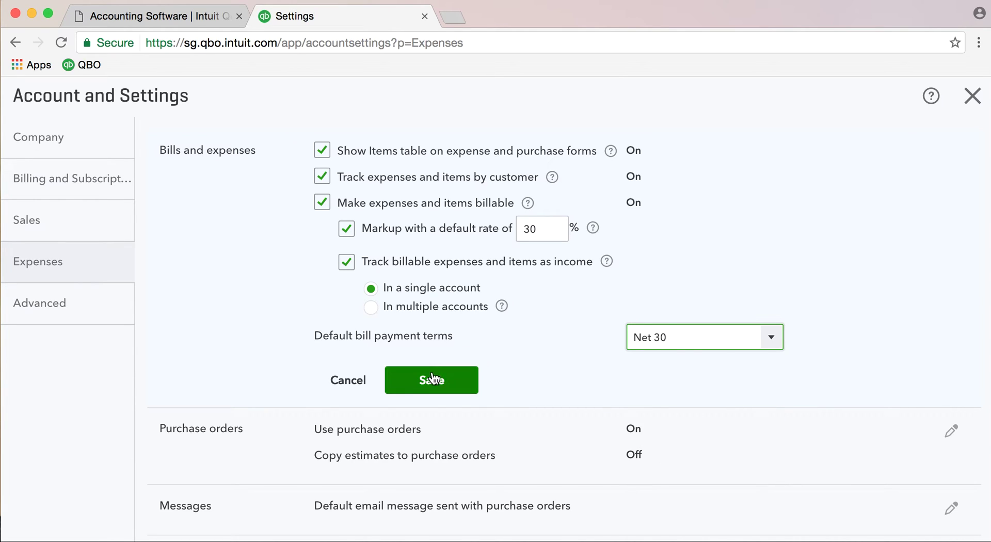
{"action": "left_click", "coordinate": [771, 342]}
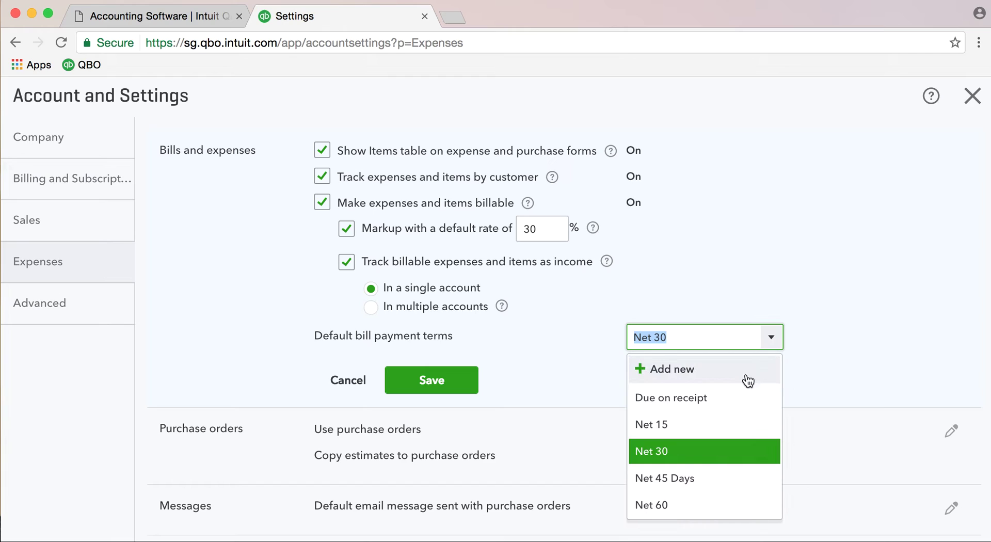
{"action": "left_click", "coordinate": [680, 479]}
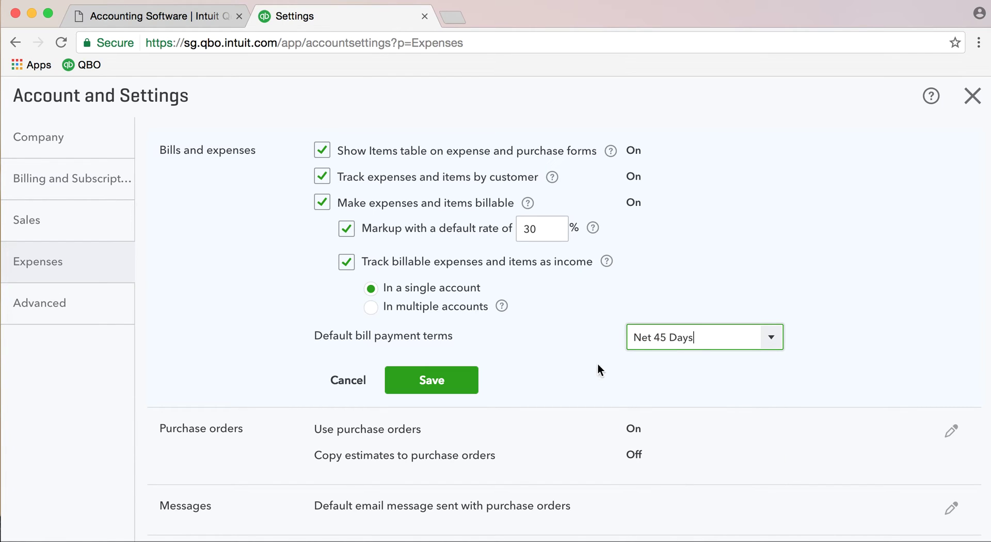
Step: Save the Bills and expenses settings with billable expenses on and Net 45 terms
{"action": "left_click", "coordinate": [433, 381]}
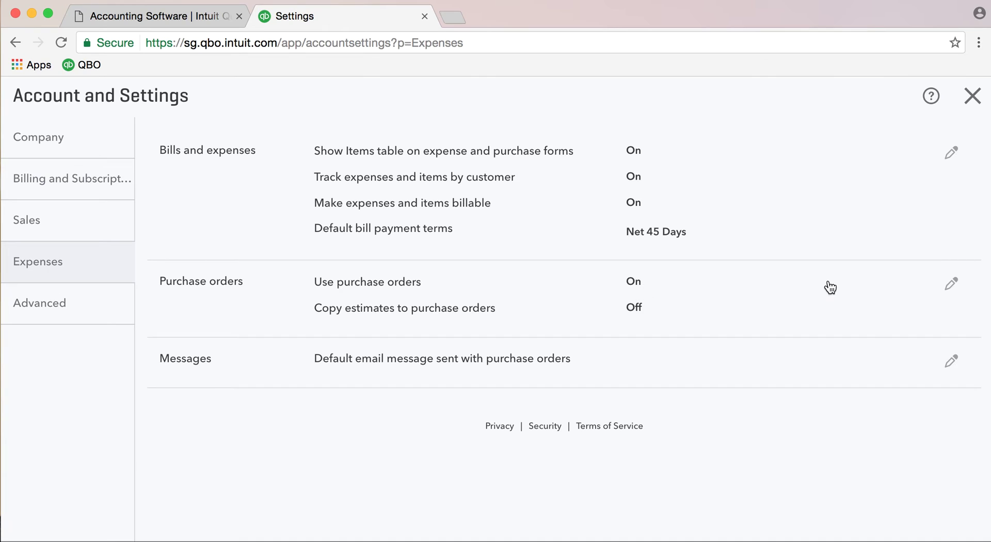
{"action": "left_click", "coordinate": [952, 287]}
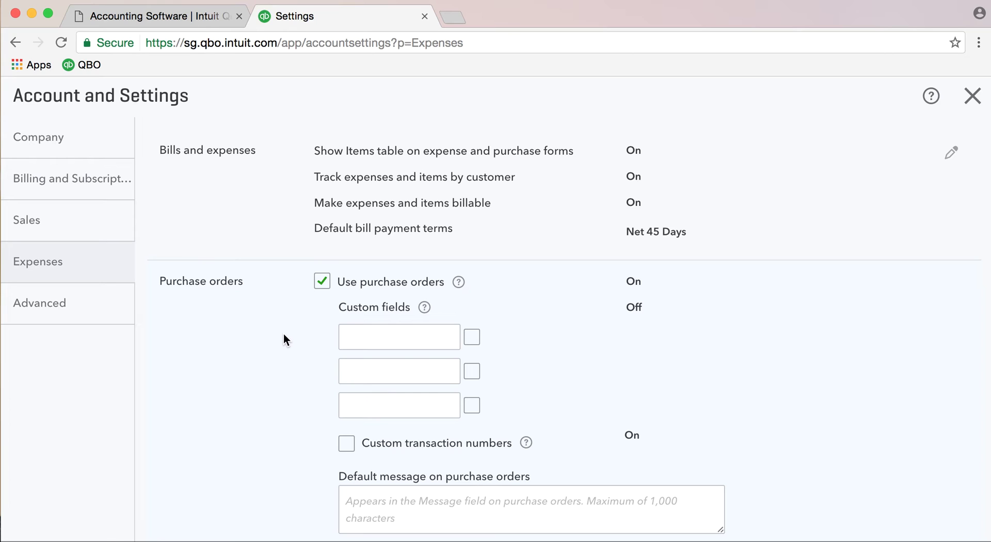
Step: Uncheck Use purchase orders and save the Purchase orders settings
{"action": "left_click", "coordinate": [323, 282]}
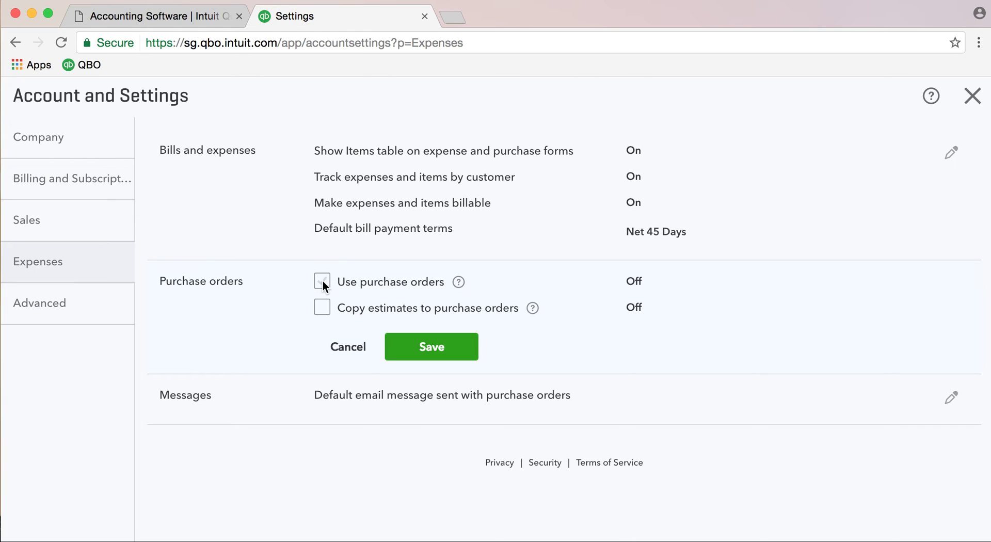
{"action": "left_click", "coordinate": [323, 282]}
{"action": "left_click", "coordinate": [323, 282]}
{"action": "left_click", "coordinate": [422, 348]}
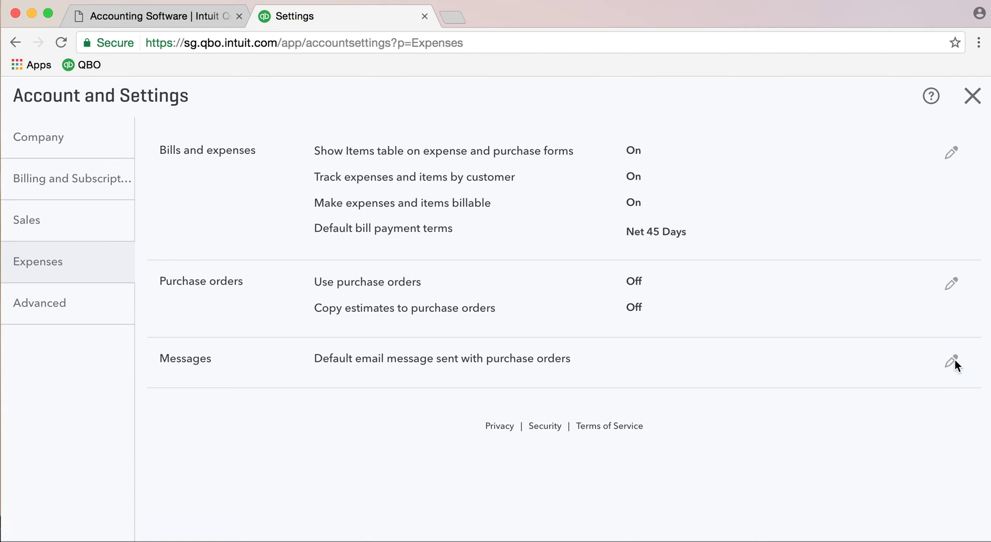
{"action": "left_click", "coordinate": [953, 362]}
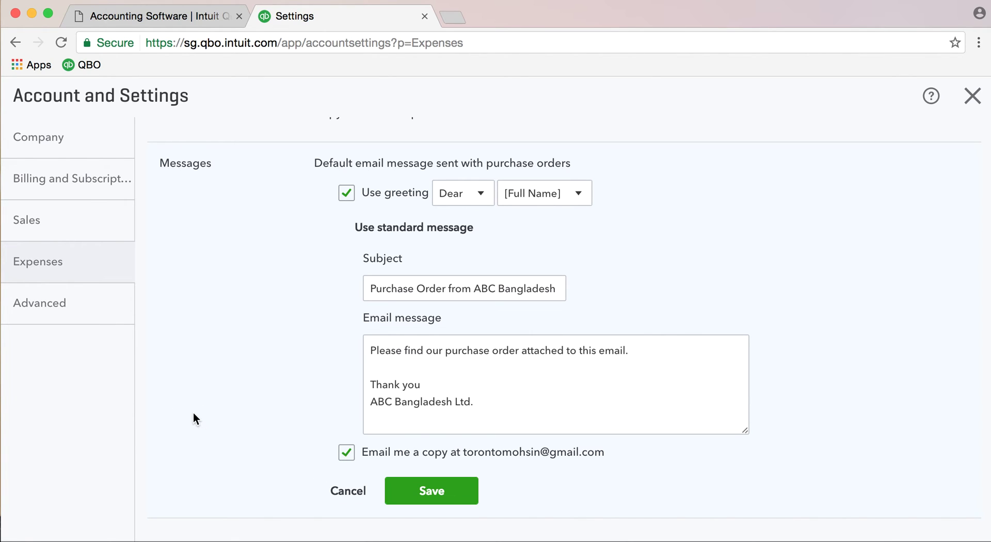
Step: Save the default purchase order email with subject 'Purchase Order from ABC Bangladesh'
{"action": "scroll", "coordinate": [193, 412], "scroll_direction": "down", "scroll_amount": 2}
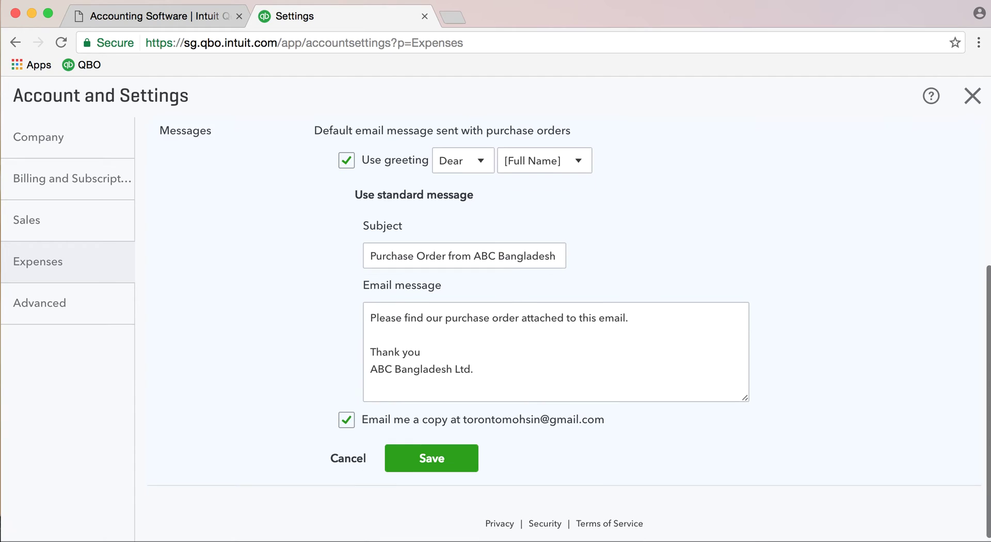
{"action": "left_click", "coordinate": [434, 453]}
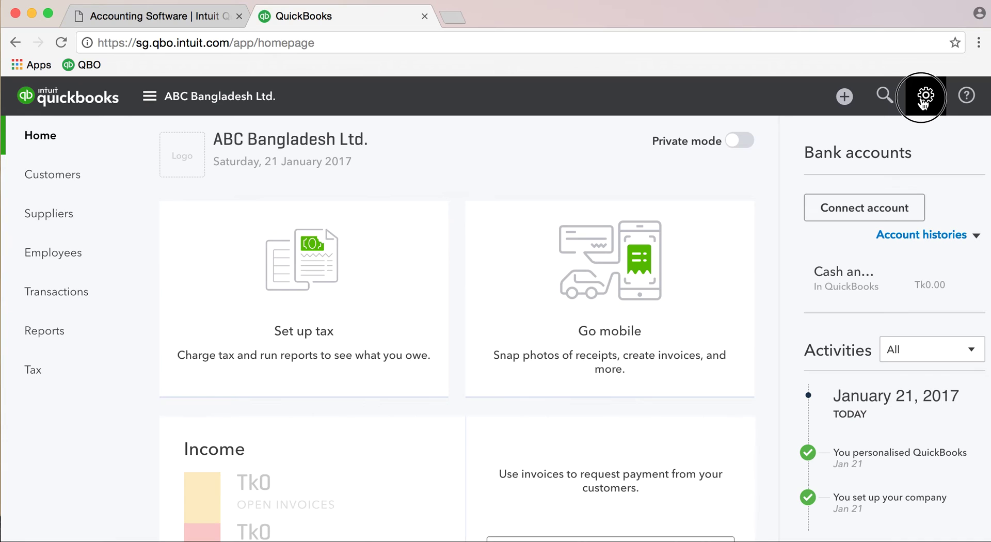
{"action": "left_click", "coordinate": [924, 101]}
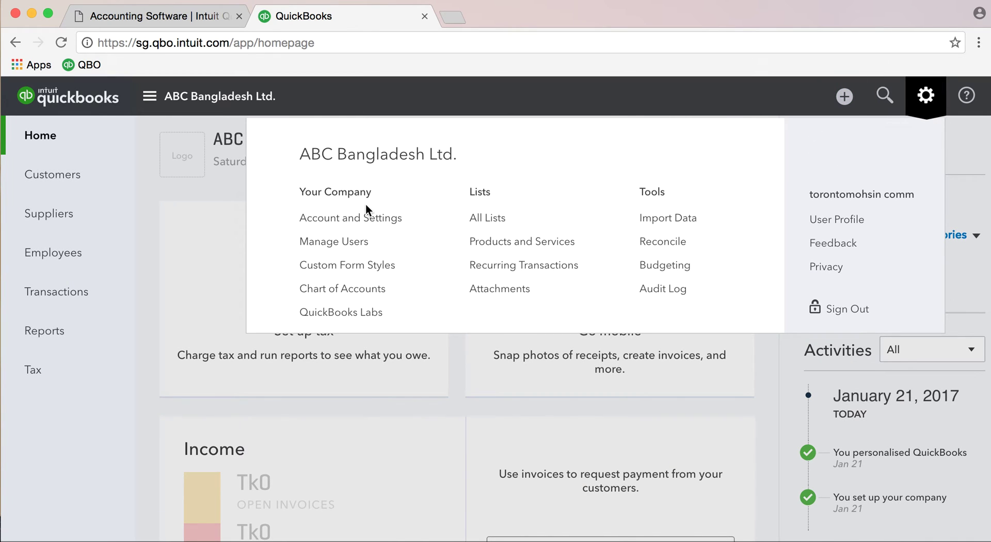
Step: Go to Account and Settings from the gear menu and switch to Advanced
{"action": "left_click", "coordinate": [345, 222]}
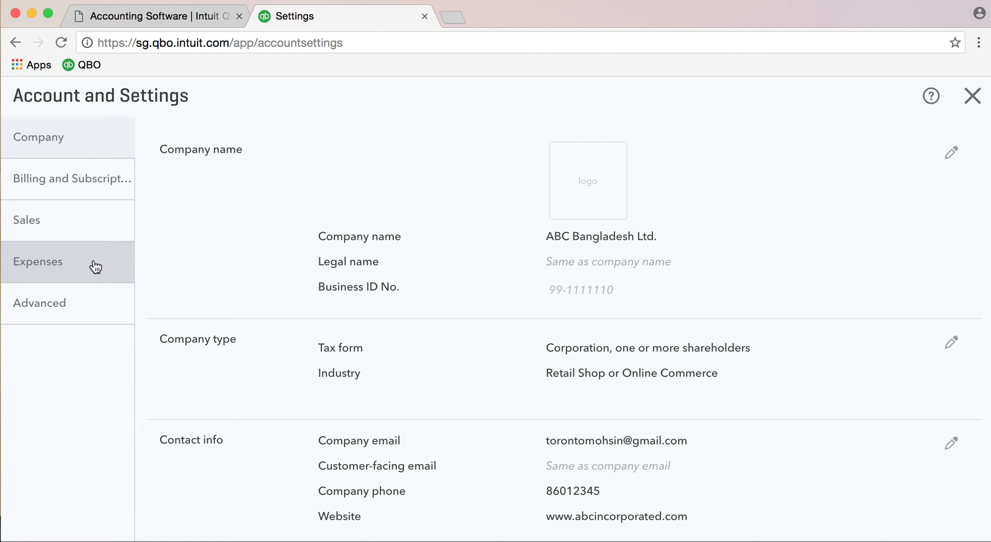
{"action": "left_click", "coordinate": [57, 310]}
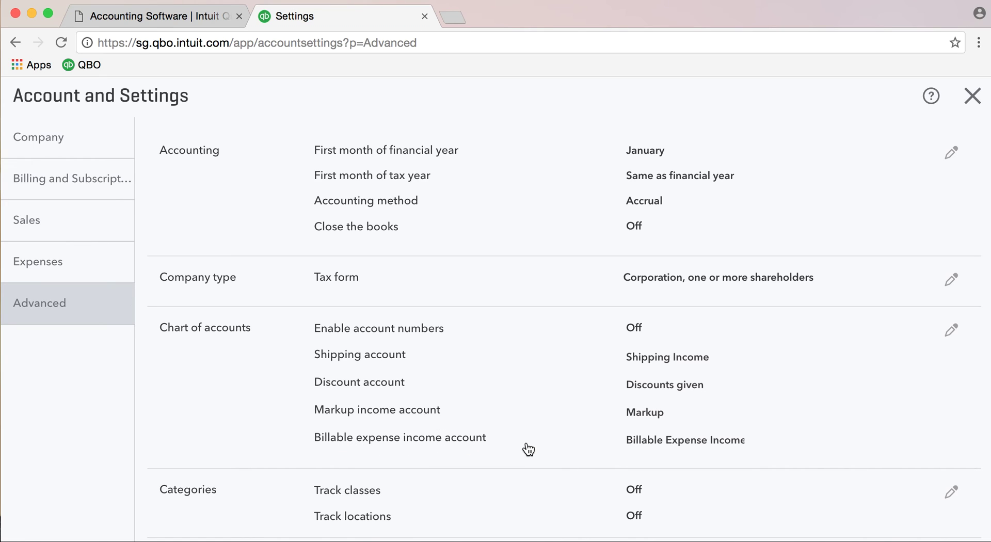
{"action": "left_click", "coordinate": [228, 417]}
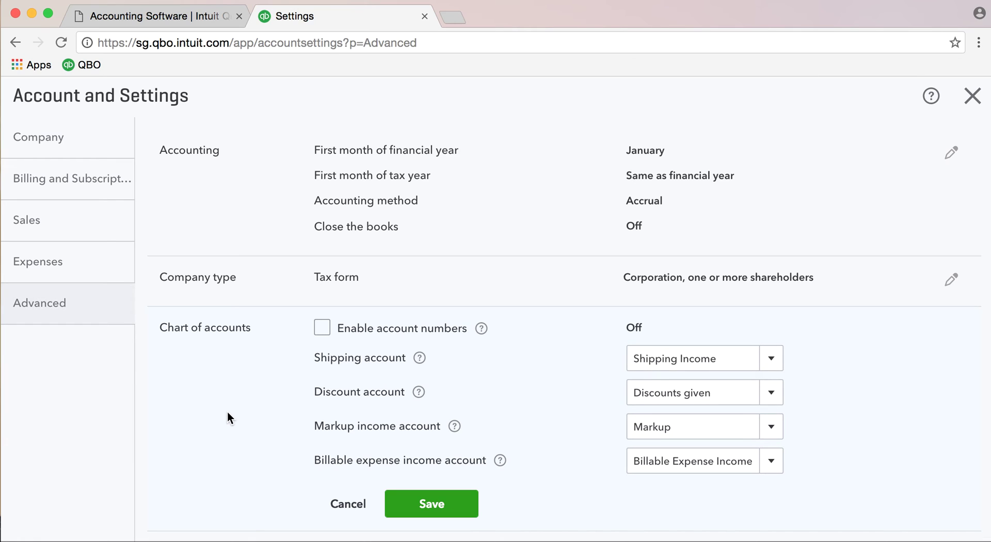
{"action": "left_click", "coordinate": [345, 501]}
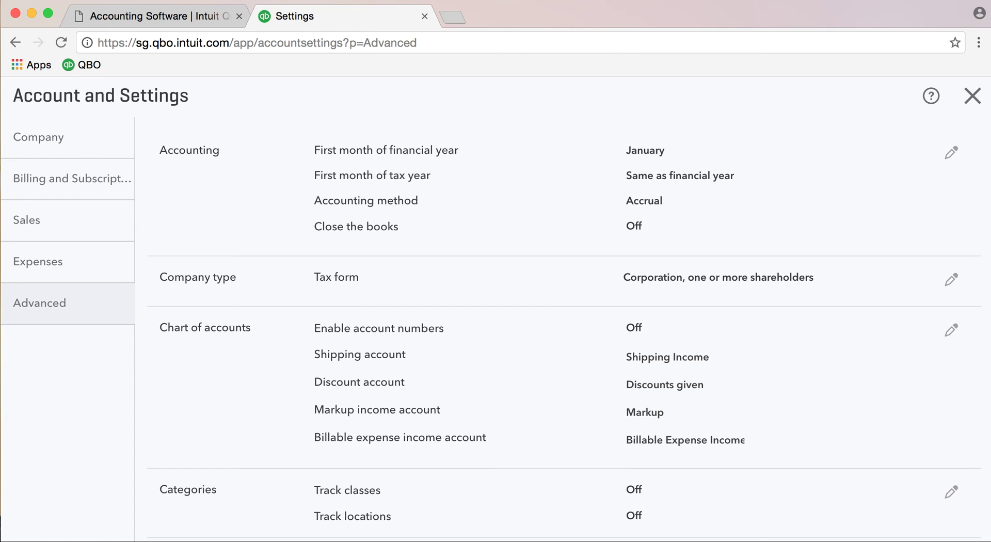